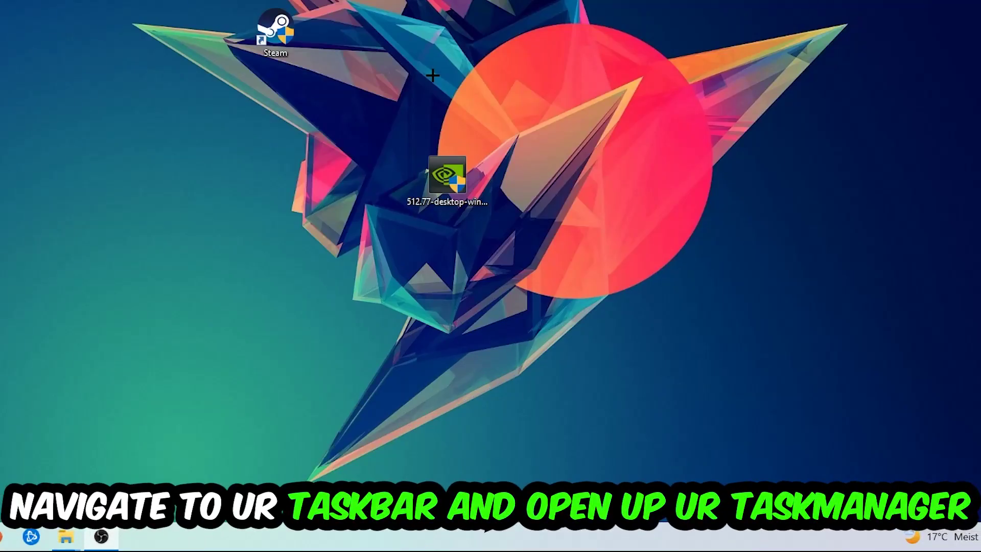
Open Task Manager from the taskbar and bring up End task for Microsoft Text Input Application.
right_click(414, 535)
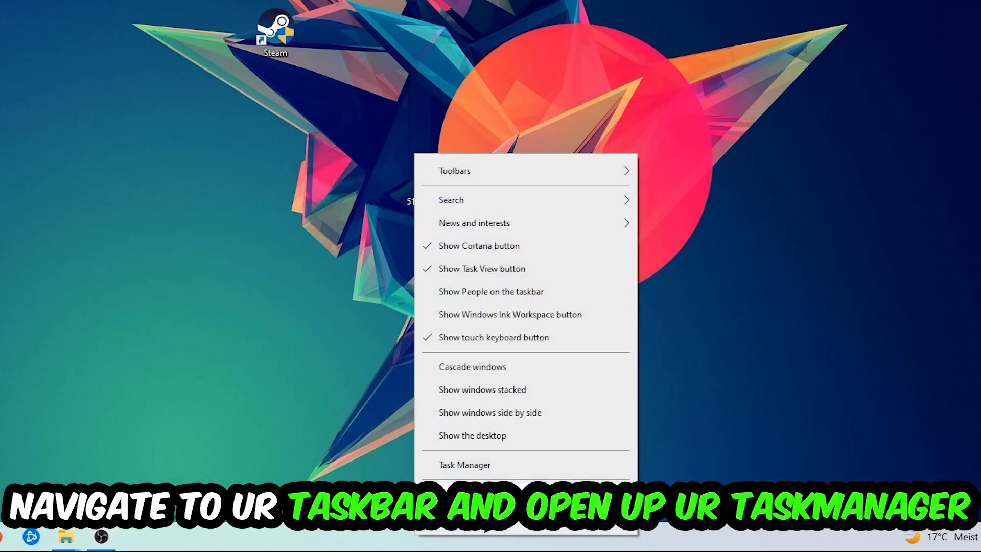
click(495, 468)
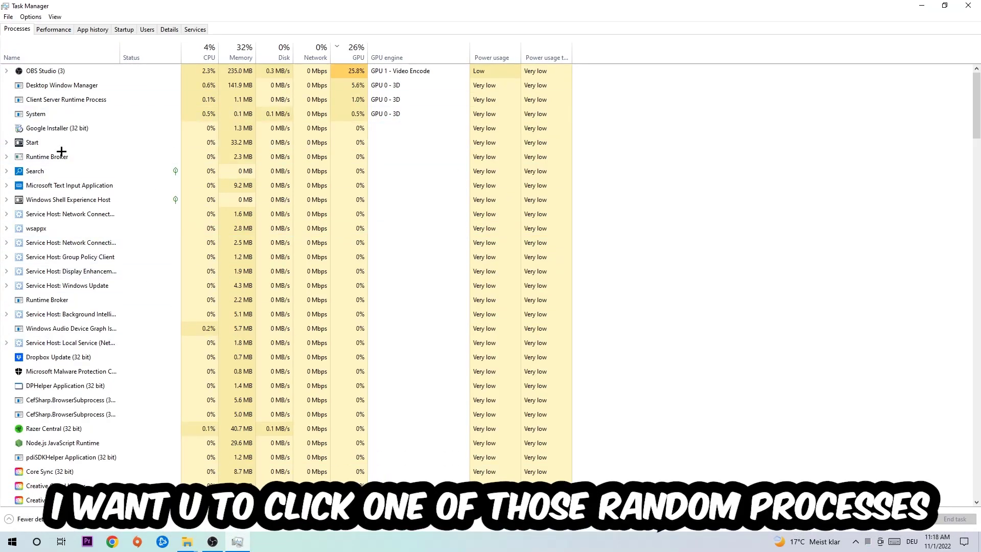
click(69, 171)
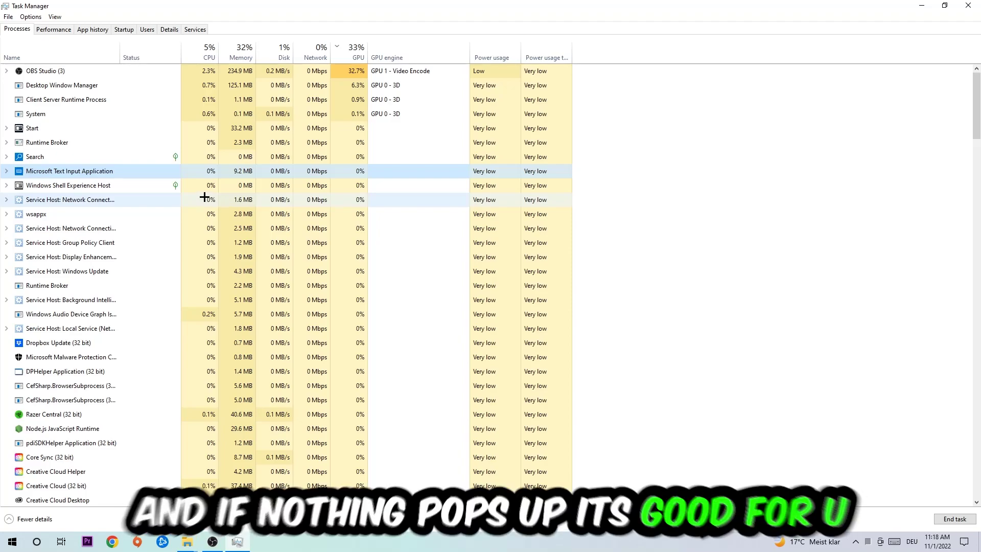
right_click(223, 170)
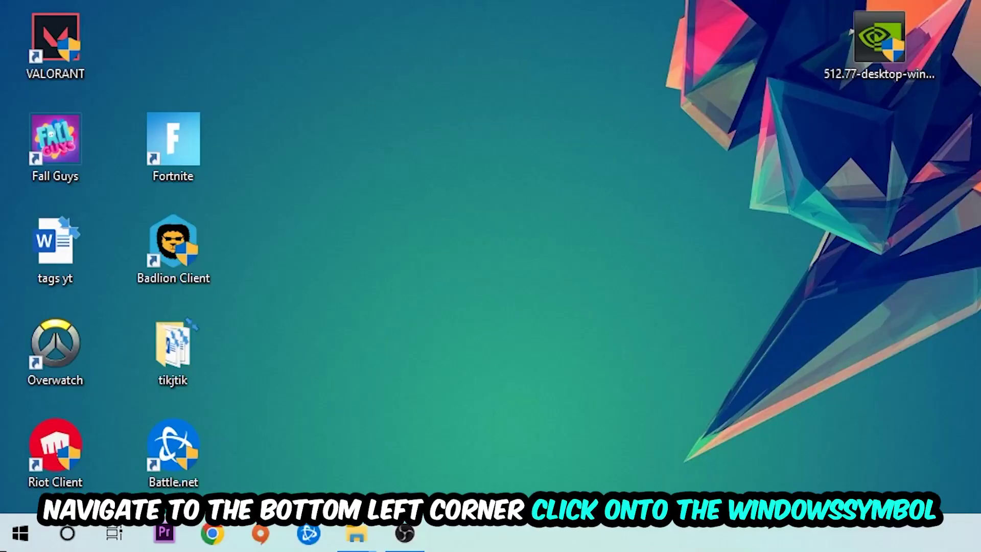
Reach the Windows Update page through Start, Settings and Update & Security.
click(21, 533)
click(22, 442)
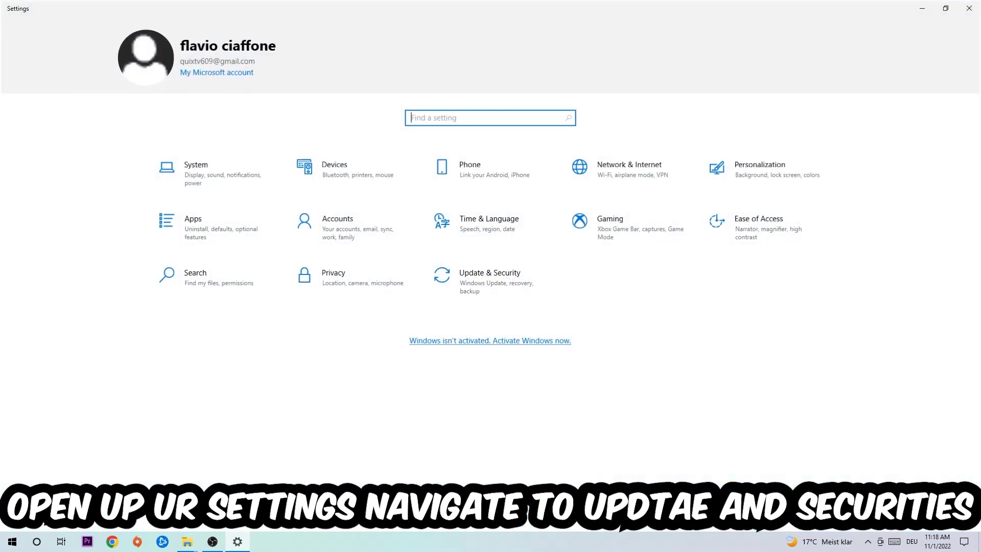
click(505, 282)
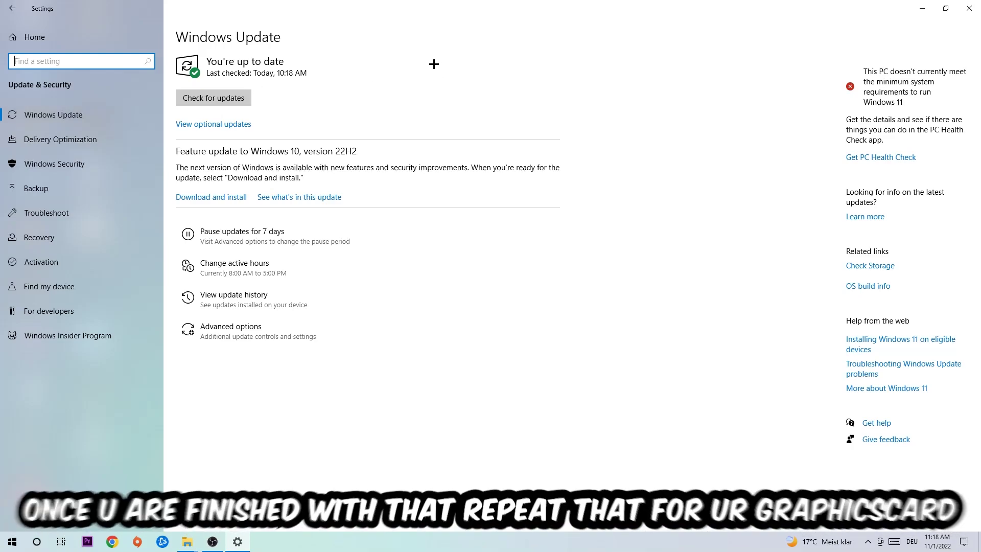
Close Settings, tuck the NVIDIA driver file left, and centre the Steam shortcut.
click(968, 9)
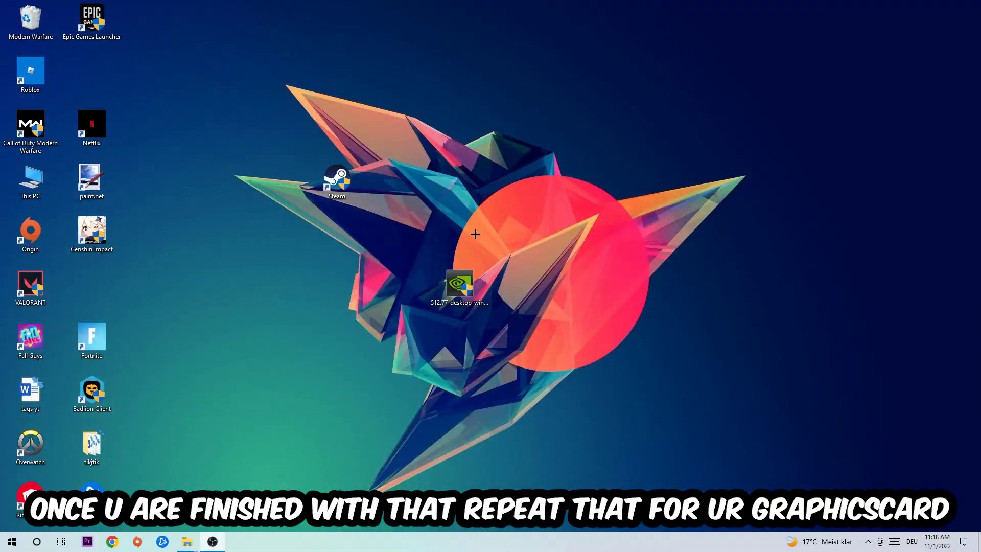
mouse_move(460, 284)
mouse_down()
mouse_move(337, 295)
mouse_move(92, 292)
mouse_up()
click(429, 229)
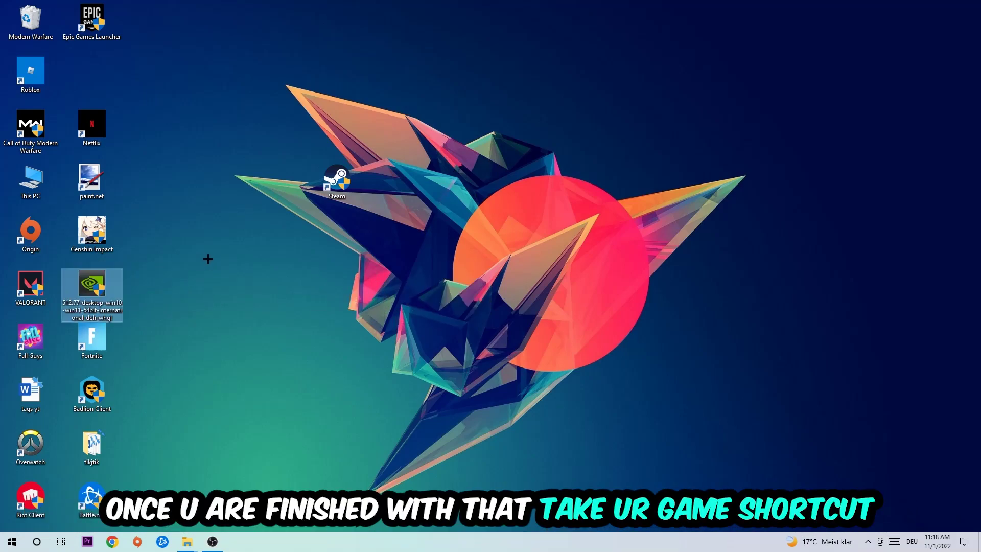
mouse_move(338, 184)
mouse_down()
mouse_move(521, 234)
mouse_move(460, 233)
mouse_move(571, 230)
mouse_up()
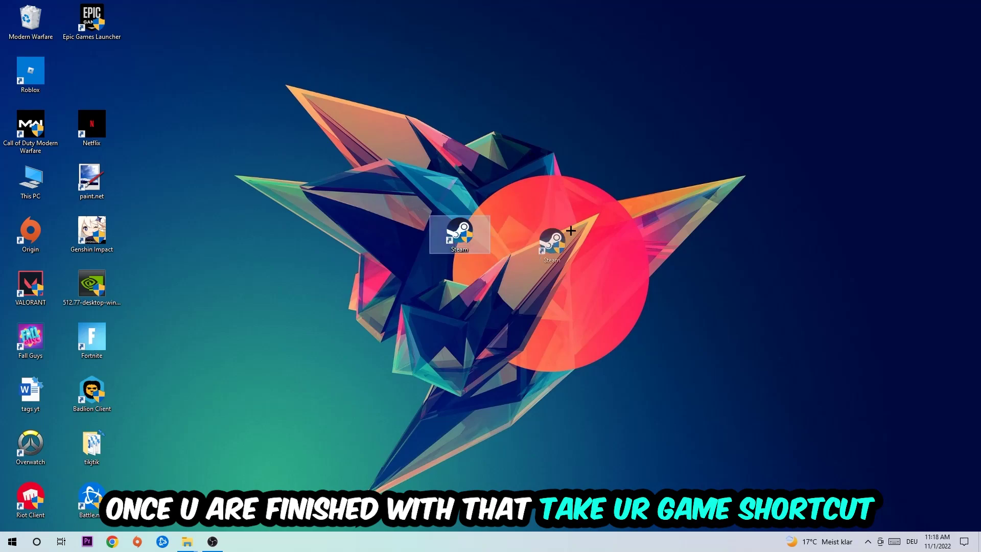
Open the Steam shortcut's Compatibility properties and move the dialog higher on screen.
right_click(460, 234)
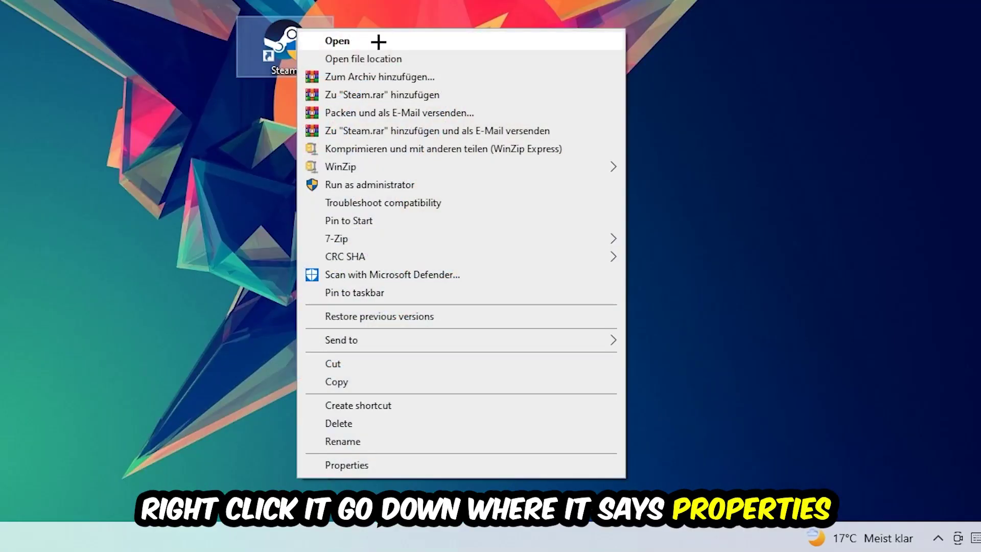
click(346, 464)
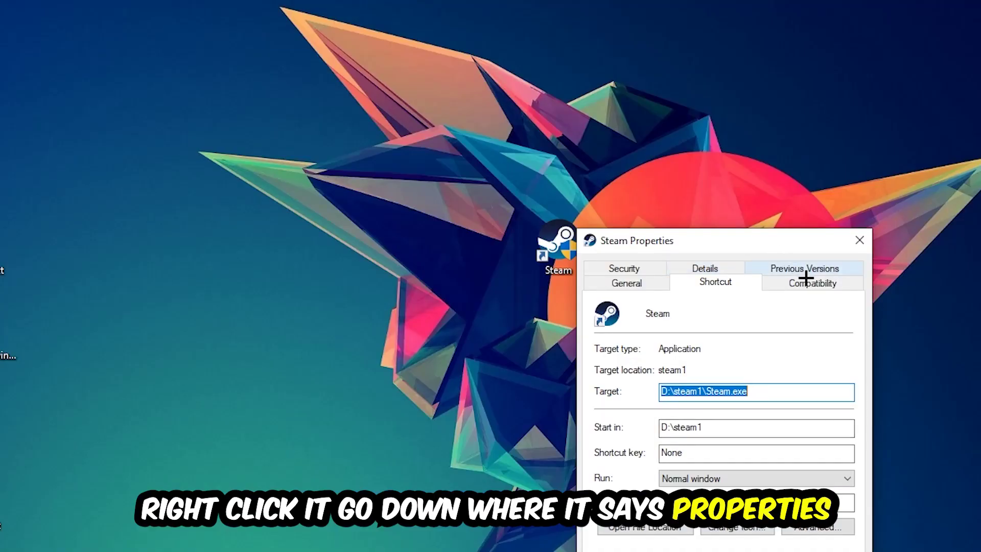
click(812, 283)
drag(767, 245, 518, 76)
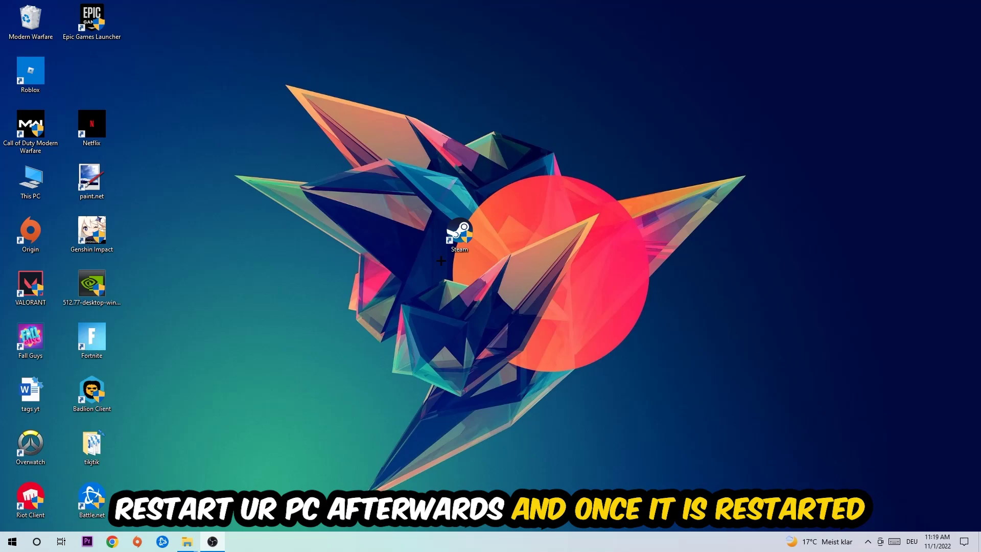
Drag the shield-badged Steam shortcut up and to the left on the desktop.
drag(460, 234, 399, 127)
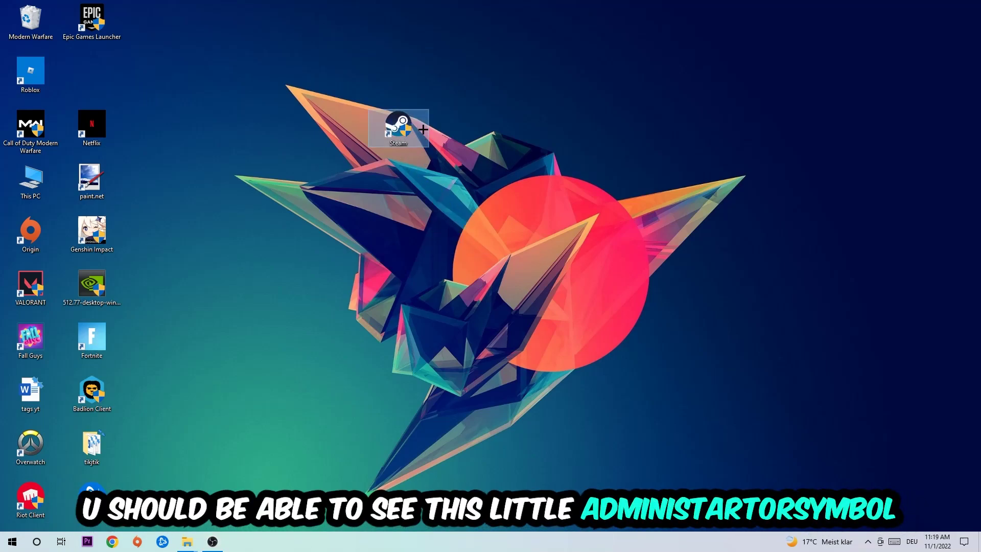